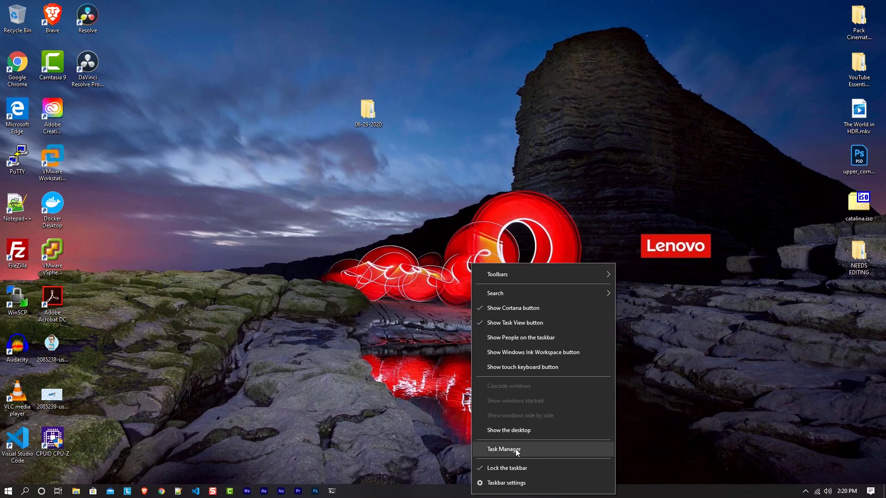
Maximize Task Manager and switch the Performance CPU graph to Logical processors.
{"action": "left_click", "coordinate": [517, 452]}
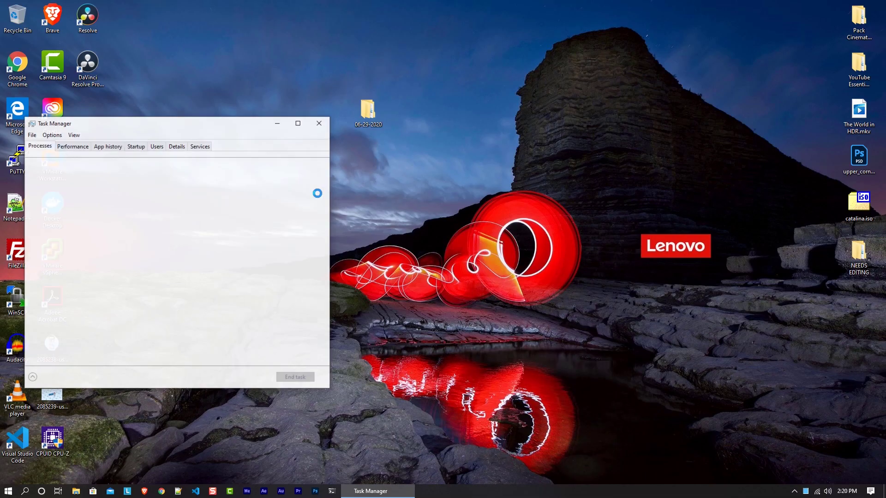
{"action": "left_click", "coordinate": [298, 123]}
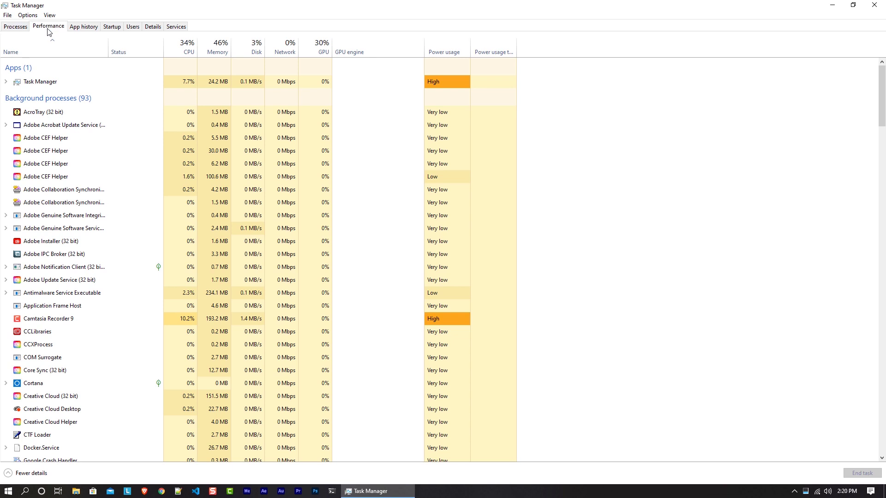
{"action": "left_click", "coordinate": [49, 28]}
{"action": "right_click", "coordinate": [293, 109]}
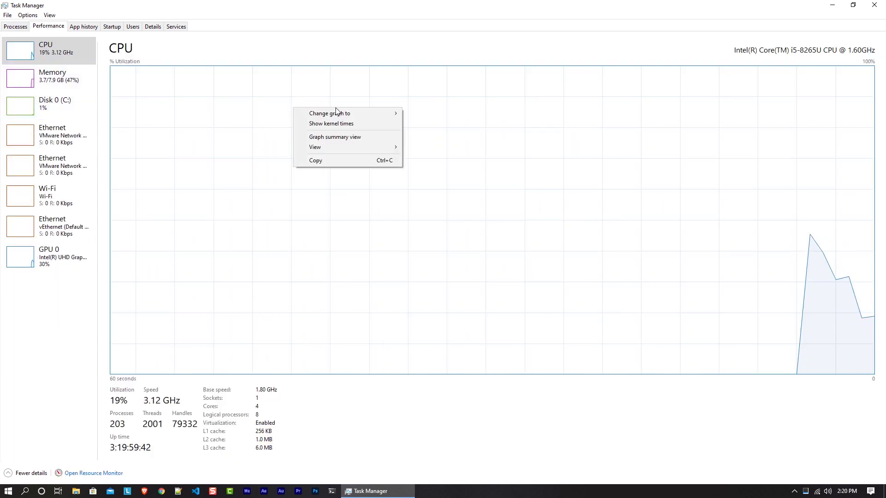
{"action": "mouse_move", "coordinate": [330, 114]}
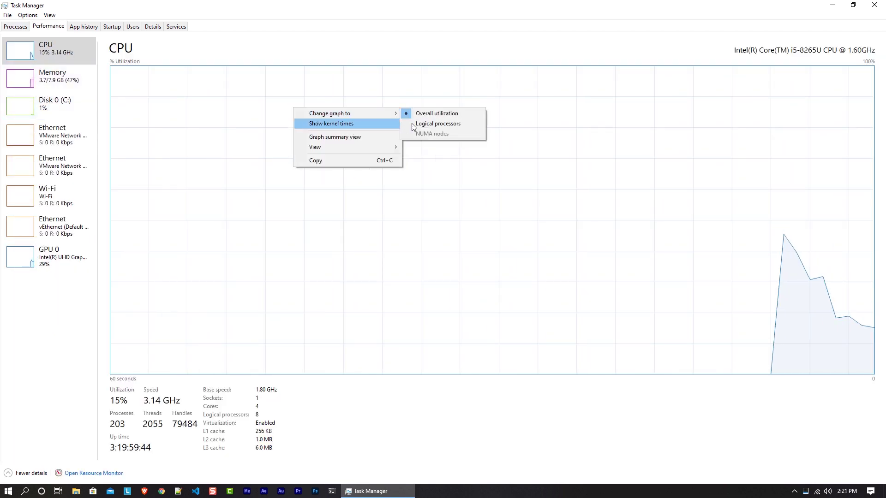
{"action": "left_click", "coordinate": [430, 123]}
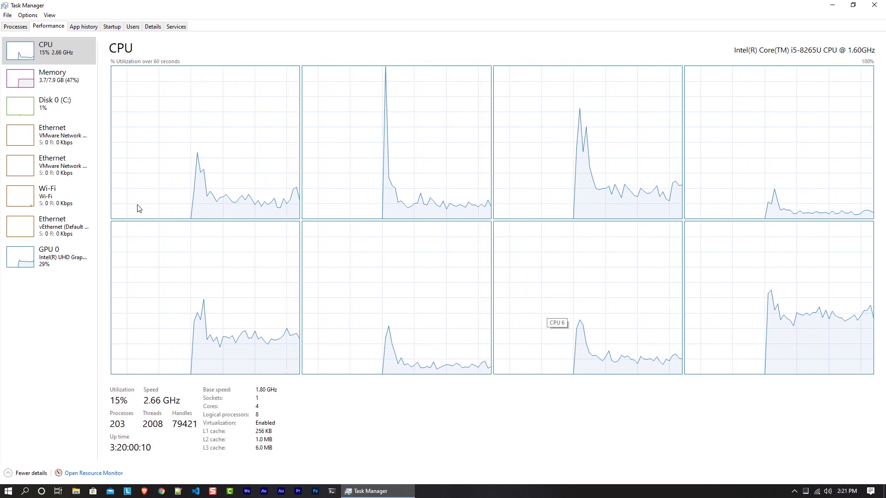
View the Memory, Disk 0 (C:) and GPU 0 performance pages in turn.
{"action": "left_click", "coordinate": [41, 83]}
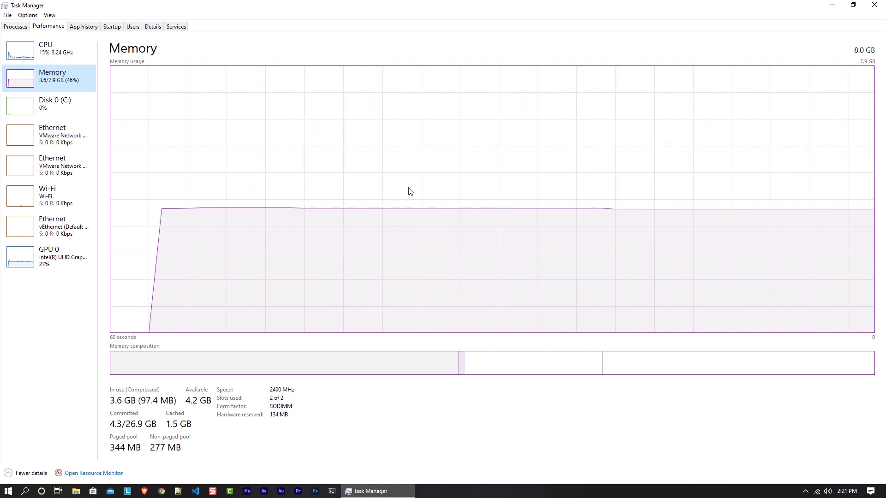
{"action": "key", "text": "Down"}
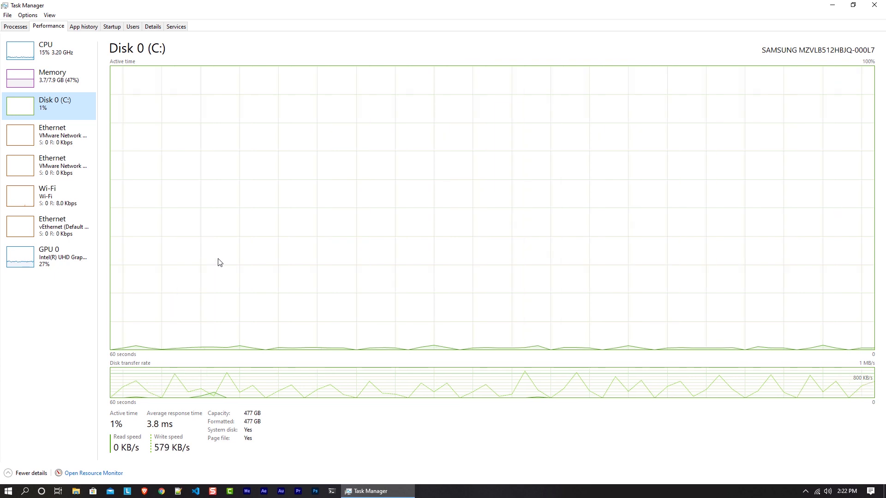
{"action": "left_click", "coordinate": [30, 264]}
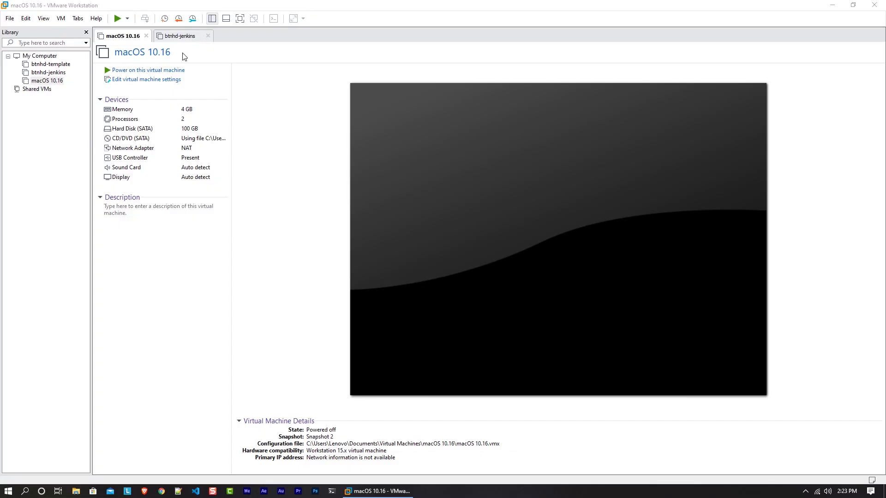
Power on the virtual machine from its VMware Workstation summary page.
{"action": "left_click", "coordinate": [149, 71]}
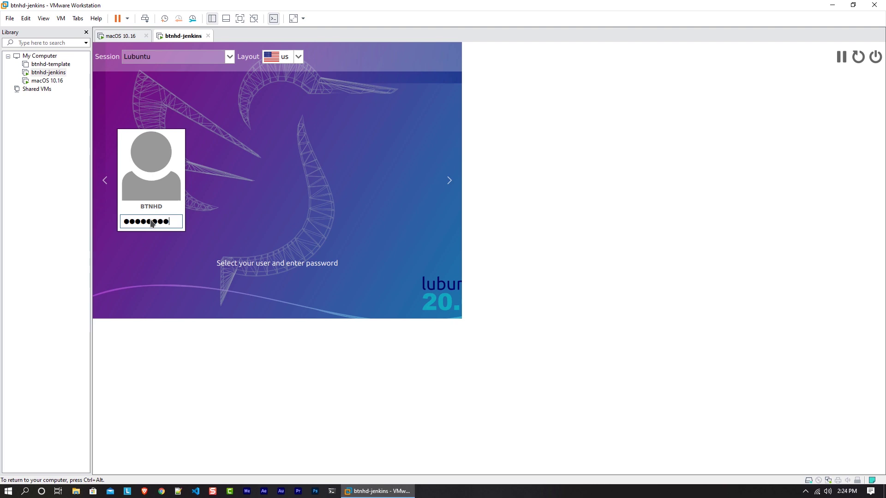
Log into Lubuntu, run ifconfig in QTerminal to find 192.168.211.129, then switch to Brave.
{"action": "key", "text": "Return"}
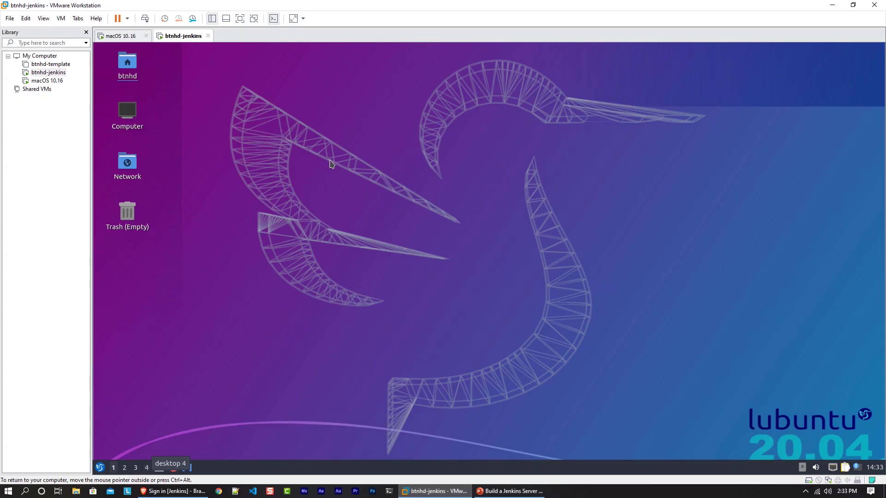
{"action": "left_click", "coordinate": [100, 467]}
{"action": "mouse_move", "coordinate": [125, 380]}
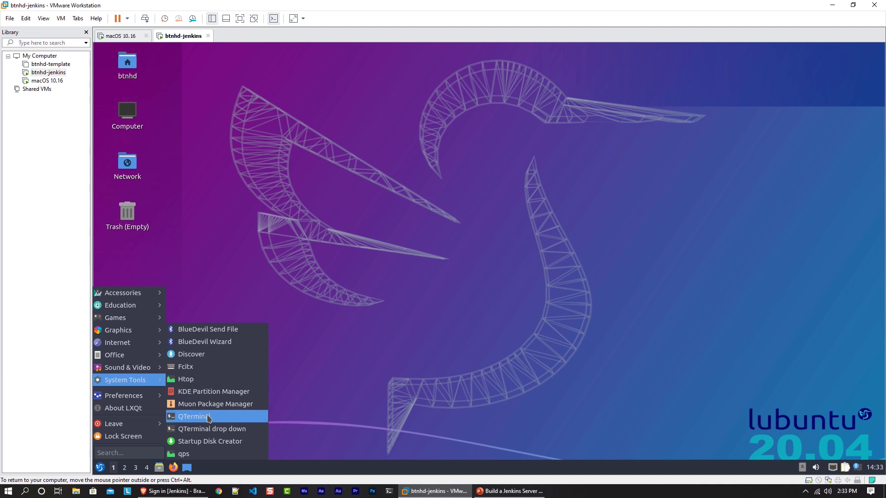
{"action": "left_click", "coordinate": [210, 417]}
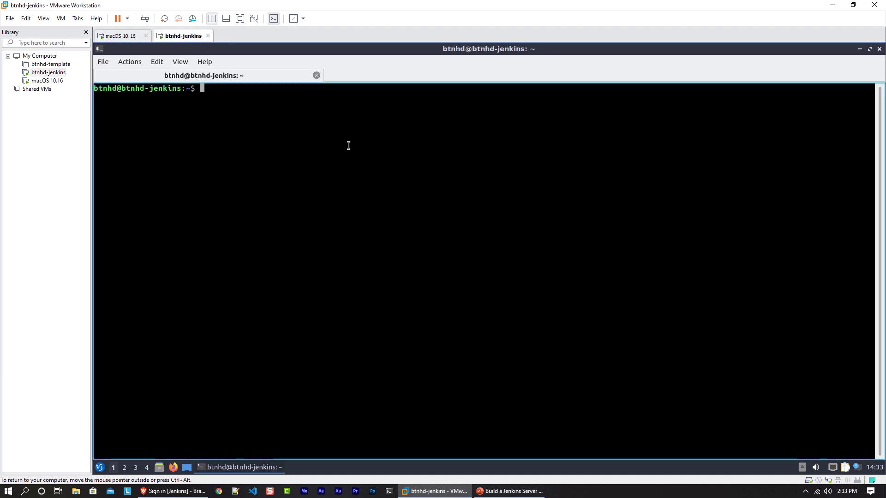
{"action": "type", "text": "ifconfig"}
{"action": "key", "text": "Return"}
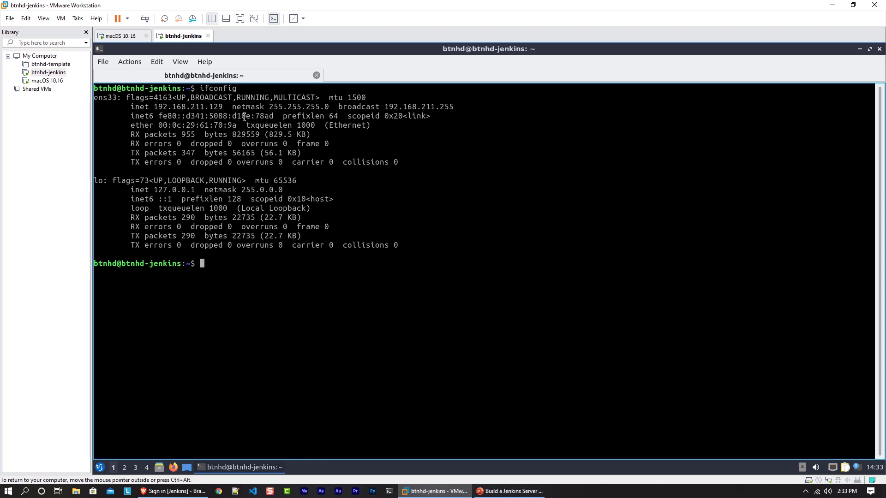
{"action": "left_click", "coordinate": [173, 491]}
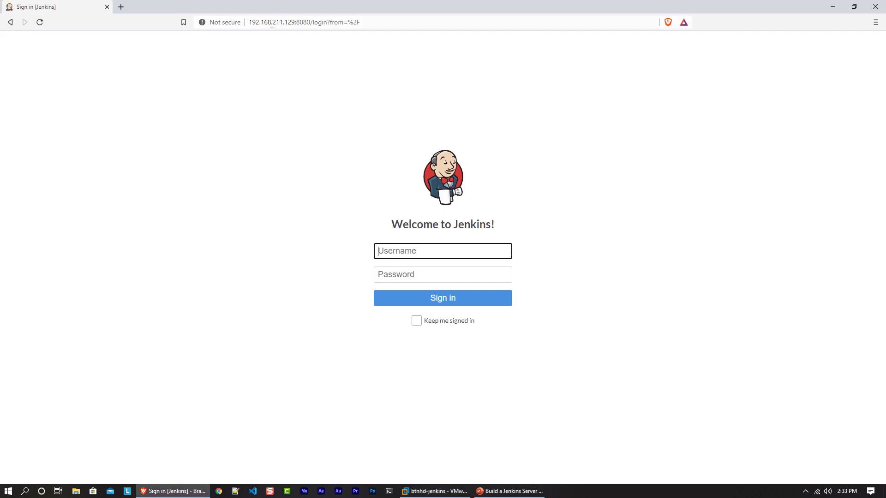
Sign in to Jenkins, then open the BTNHD job's Workspace.
{"action": "left_click", "coordinate": [416, 244]}
{"action": "type", "text": "btnhd"}
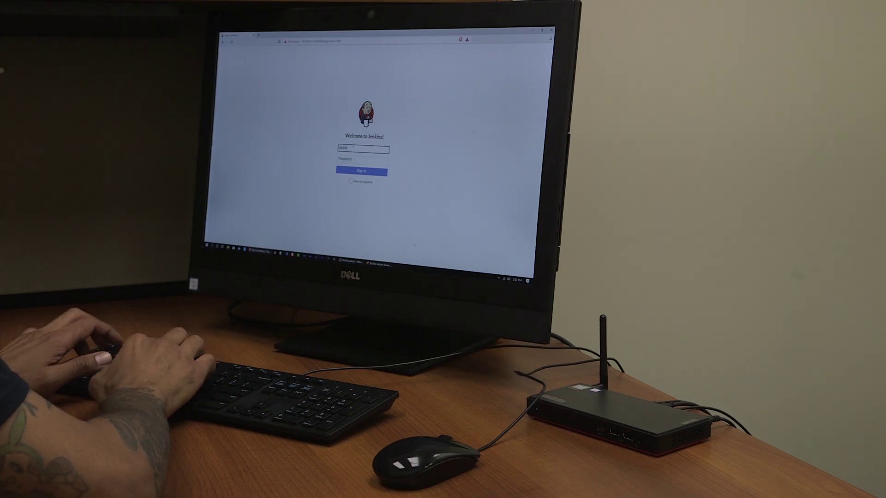
{"action": "type", "text": "admin"}
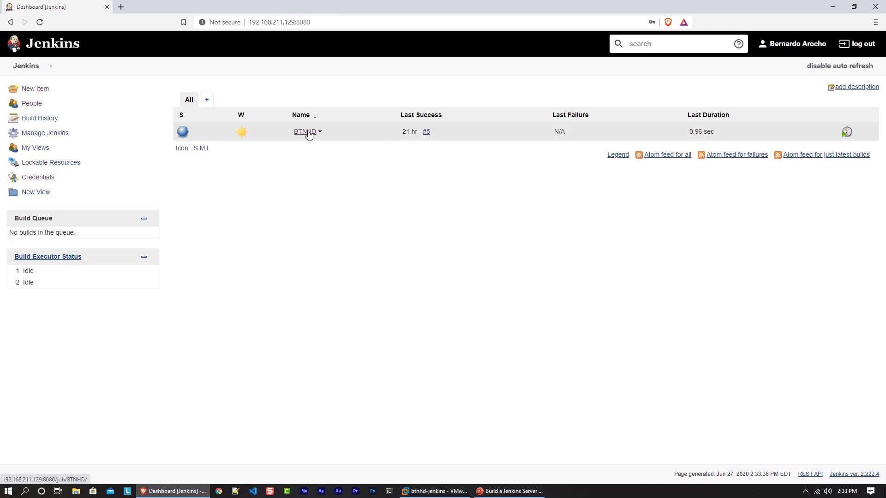
{"action": "left_click", "coordinate": [305, 132]}
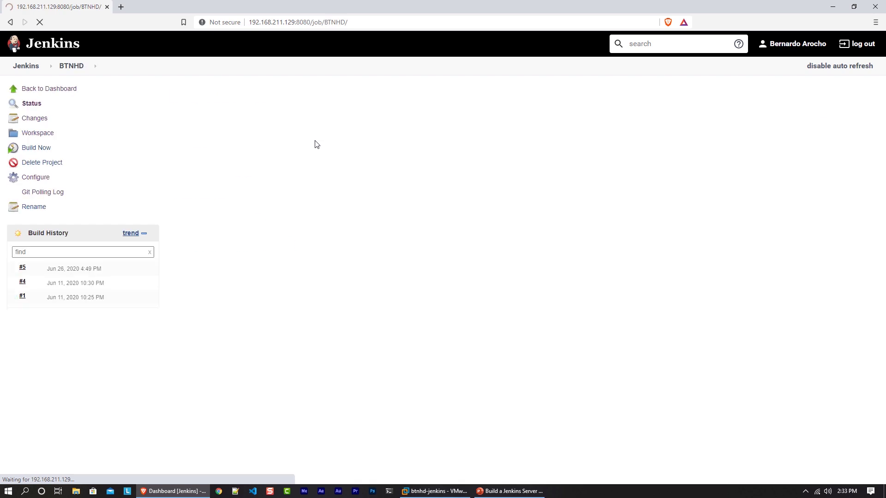
{"action": "left_click", "coordinate": [225, 158]}
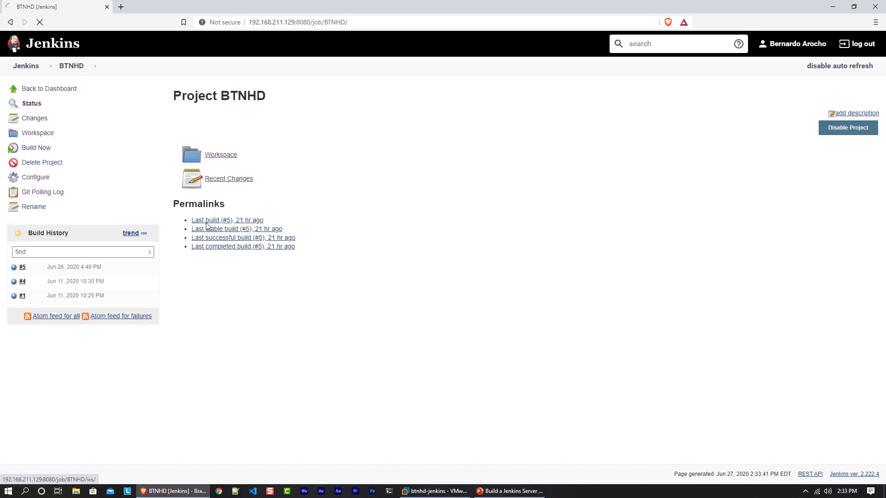
{"action": "scroll", "coordinate": [363, 359], "scroll_direction": "down", "scroll_amount": 2}
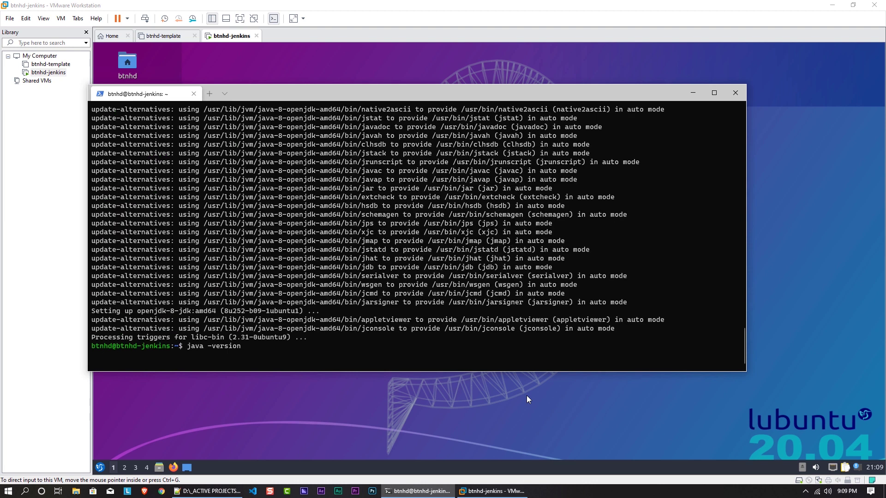
Run java -version to confirm OpenJDK 1.8.0_252 is installed.
{"action": "key", "text": "Return"}
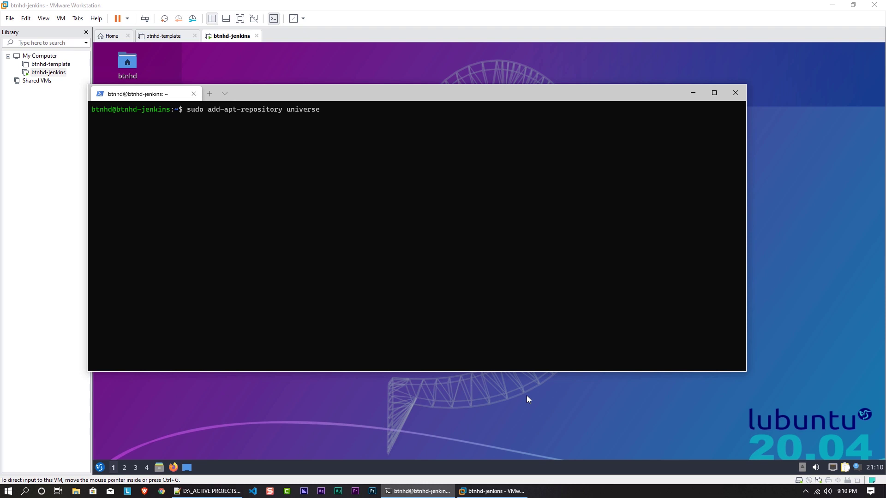
Enable universe, add the jenkins.io signing key and jenkins.list source, then install Jenkins.
{"action": "key", "text": "Return"}
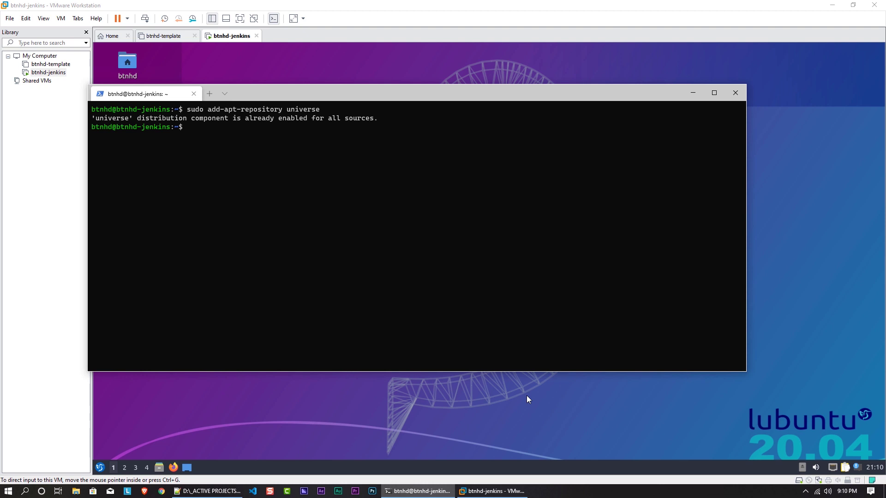
{"action": "key", "text": "ctrl+l"}
{"action": "type", "text": "wget -q -O - https://pkg.jenkins.io/debian-stable/jenkins.io.key | sudo apt-key add -"}
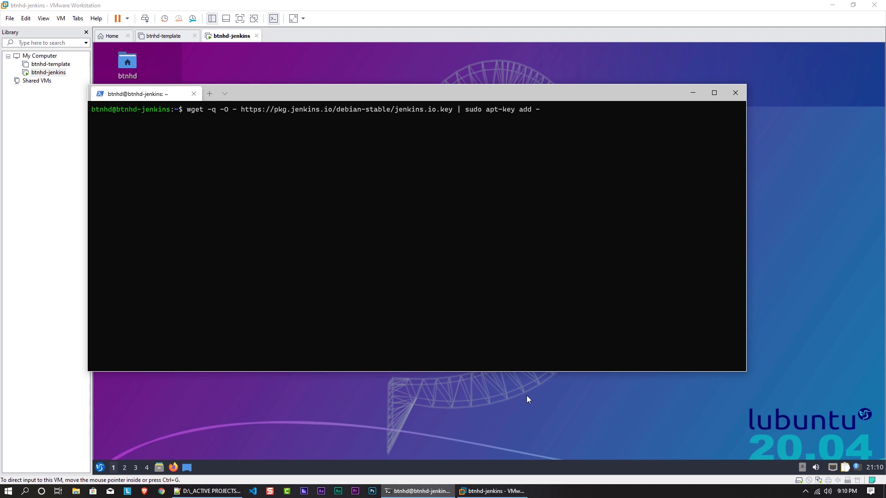
{"action": "key", "text": "Return"}
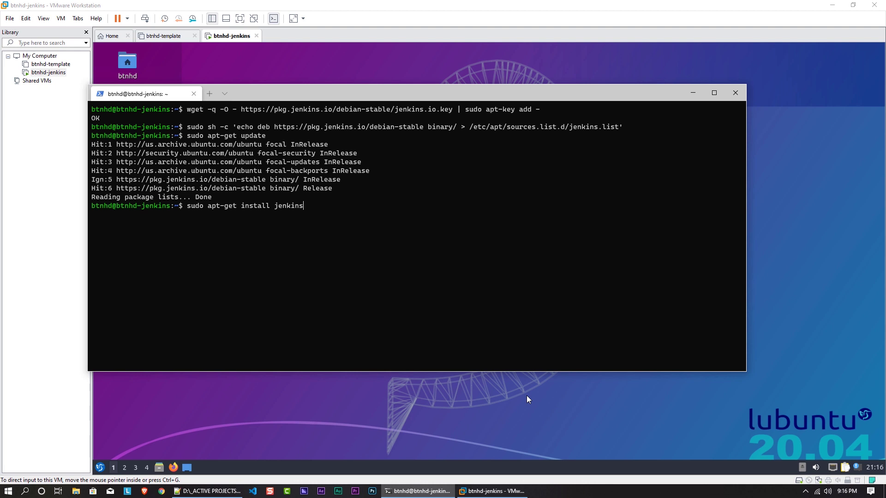
{"action": "key", "text": "Return"}
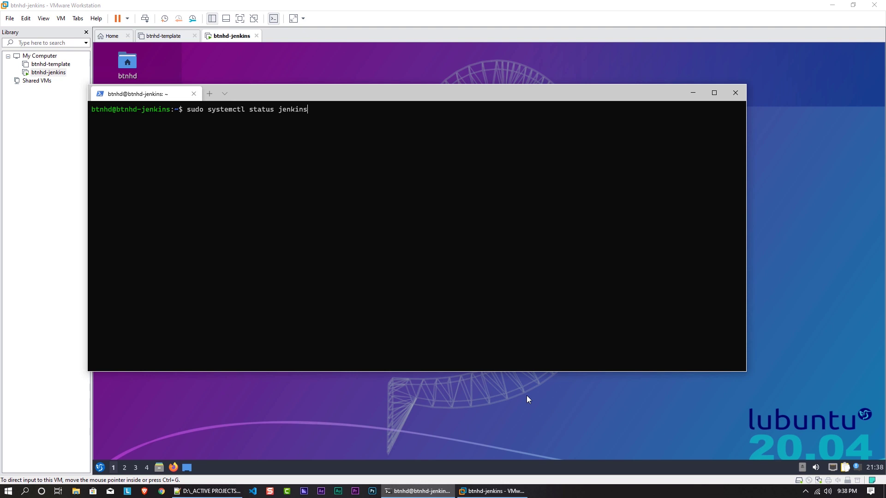
Check systemctl status jenkins, then enable ufw and allow port 8080.
{"action": "key", "text": "Return"}
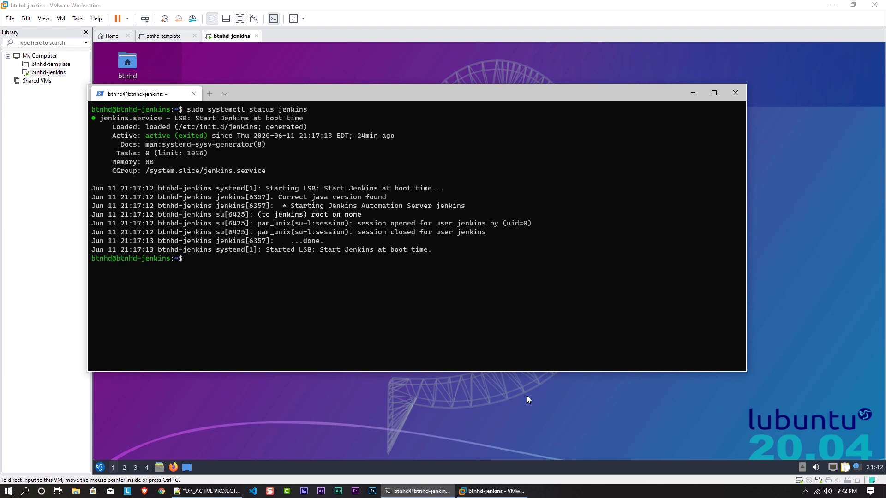
{"action": "type", "text": "sudo ufw enable"}
{"action": "key", "text": "Return"}
{"action": "type", "text": "y"}
{"action": "key", "text": "Return"}
{"action": "type", "text": "sudo ufw allow 8080"}
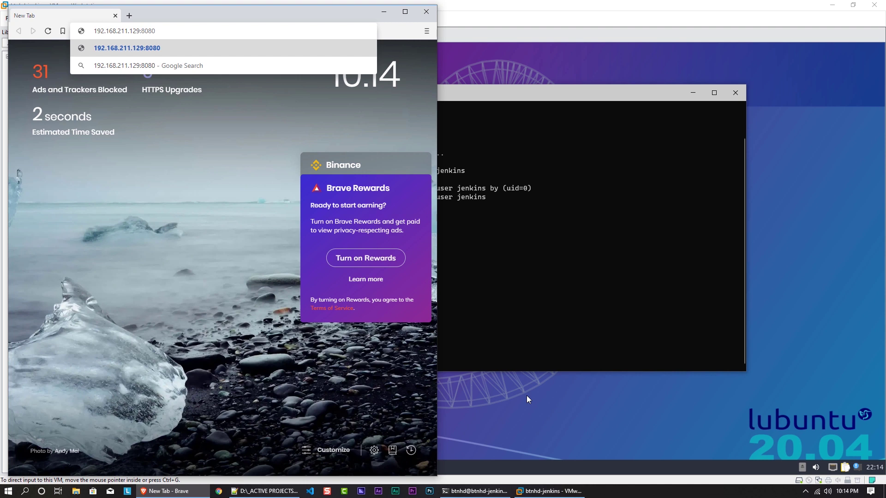
Load 192.168.211.129:8080 and submit the initialAdminPassword printed by cat.
{"action": "key", "text": "Return"}
{"action": "type", "text": "sudo cat /var/lib/jenkins/secrets/initialAdminPassword"}
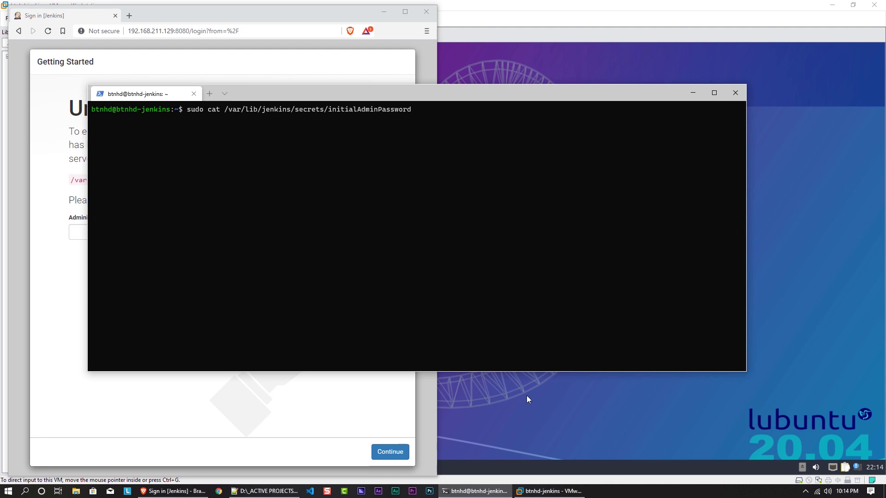
{"action": "key", "text": "Return"}
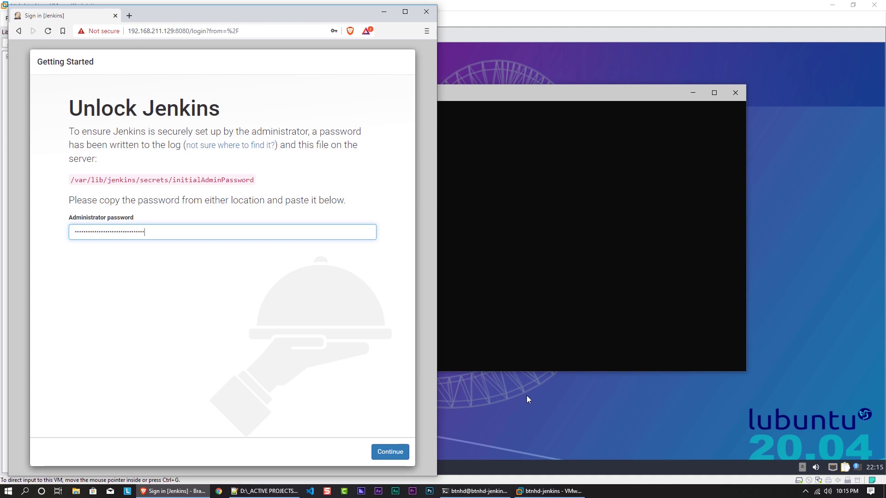
{"action": "key", "text": "Return"}
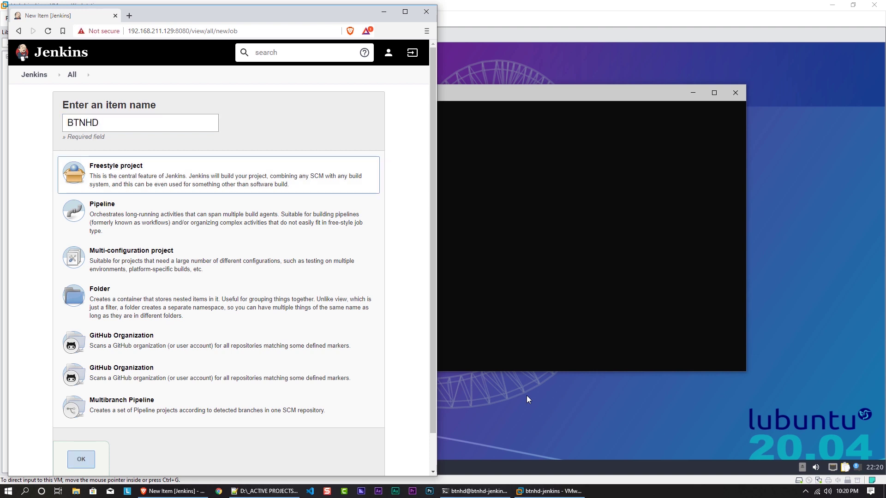
Create the BTNHD Freestyle project, choose Git and paste the repository URL.
{"action": "key", "text": "Return"}
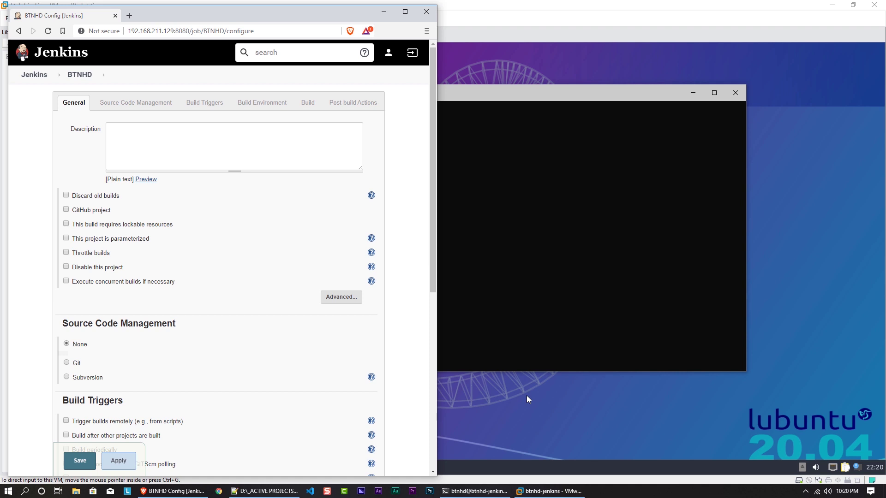
{"action": "scroll", "coordinate": [222, 277], "scroll_direction": "down", "scroll_amount": 3}
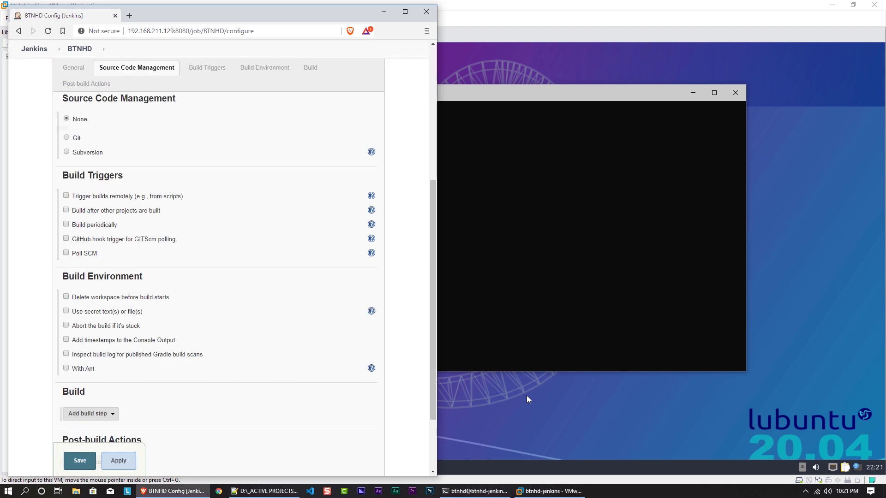
{"action": "key", "text": "Down"}
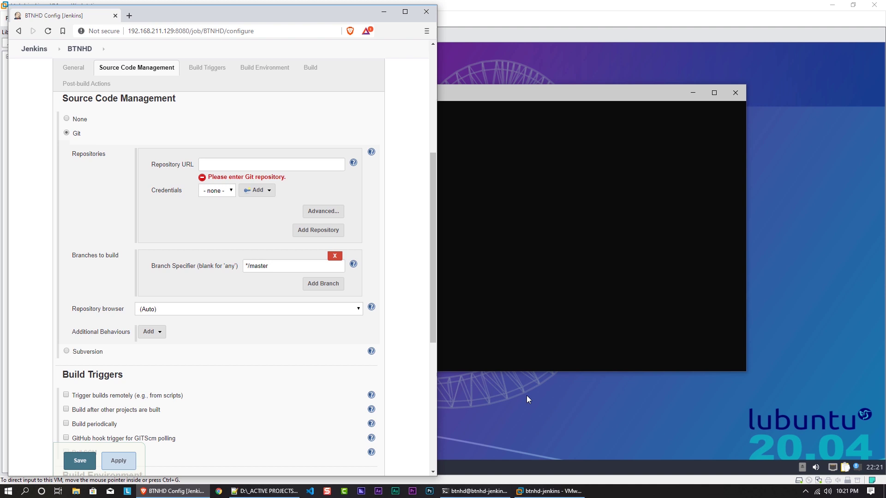
{"action": "key", "text": "Tab"}
{"action": "type", "text": "https://github.com/btnhd/BTNHD.git"}
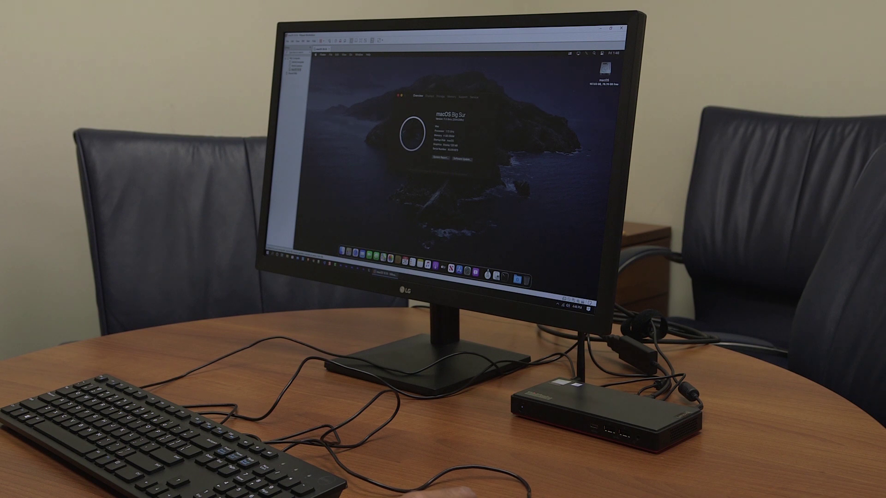
Check the Displays tab in About This Mac, then close the Lubuntu terminal to raise the Exit prompt.
{"action": "left_click", "coordinate": [427, 97]}
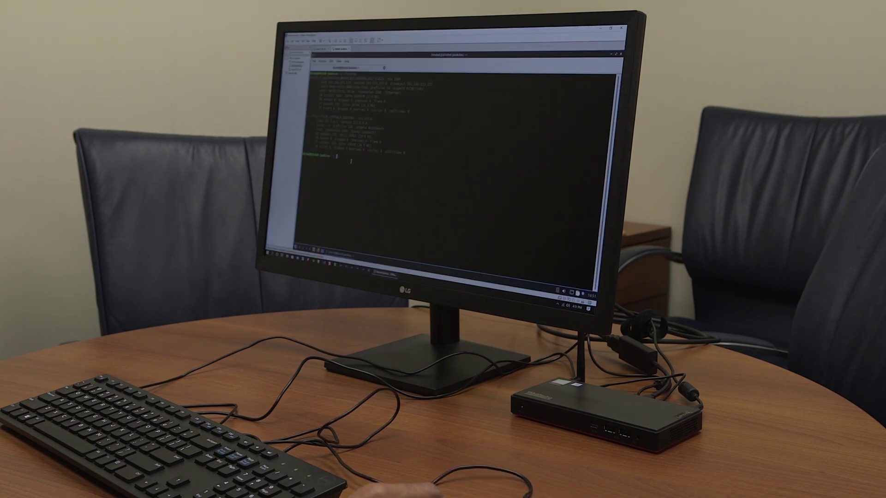
{"action": "left_click", "coordinate": [621, 28]}
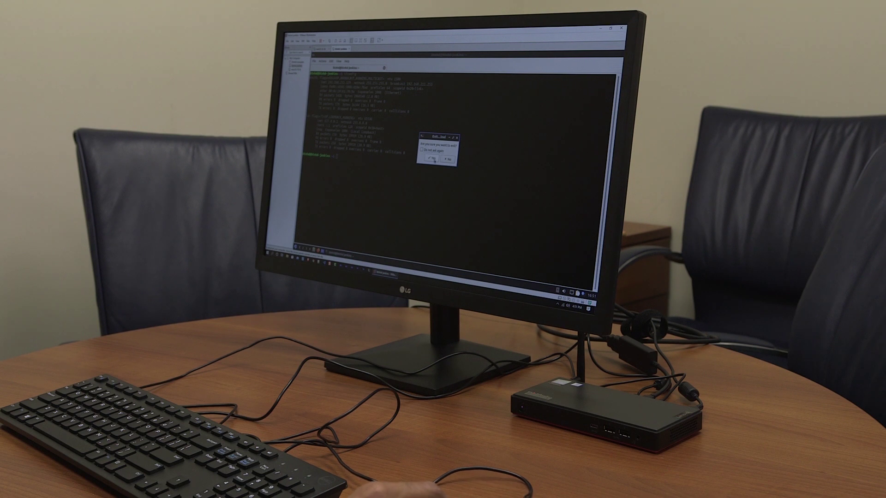